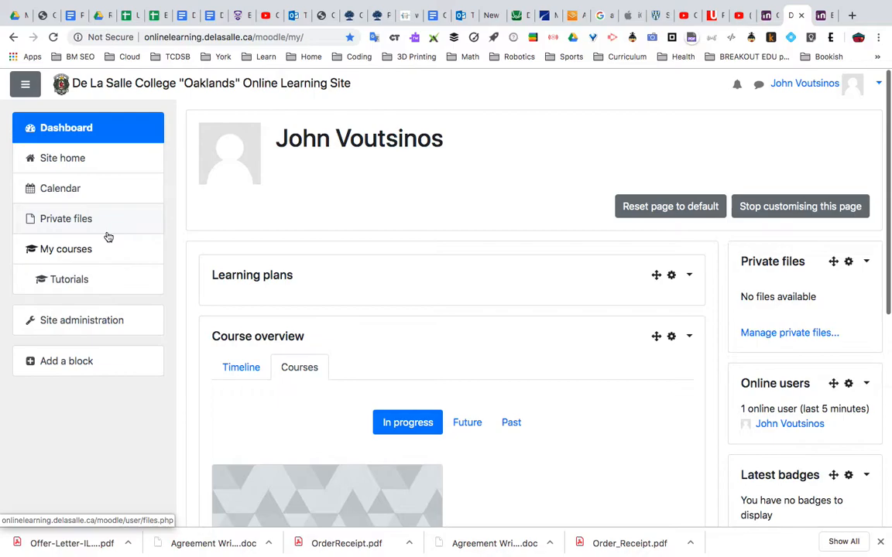
# - Open the Test course from the site home and check whether editing is turned on for the course
pyautogui.click(108, 160)
pyautogui.scroll(-3, 390, 299)
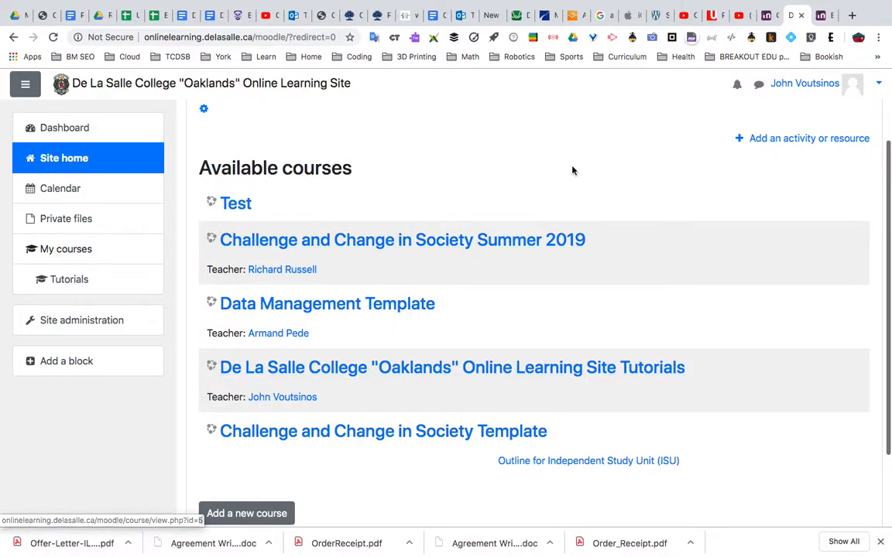
pyautogui.click(246, 208)
pyautogui.scroll(-15, 640, 374)
pyautogui.scroll(-15, 641, 375)
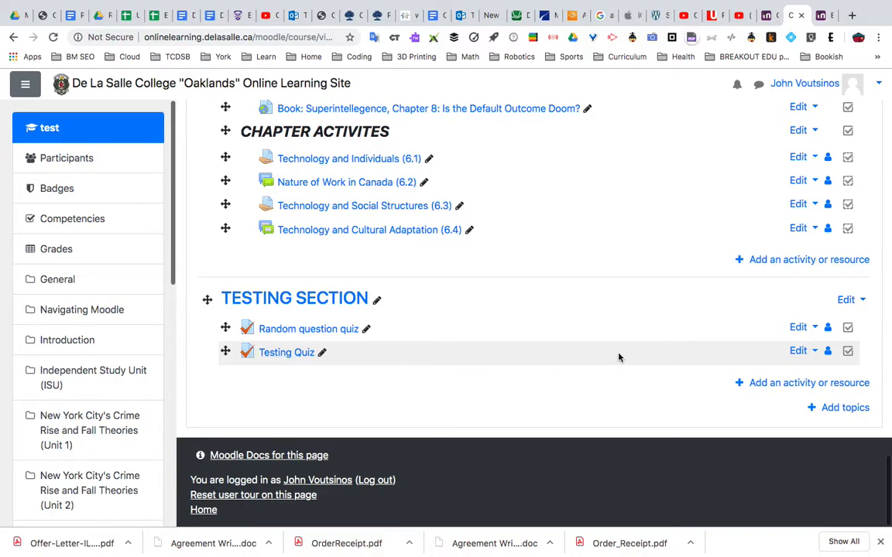
pyautogui.scroll(20, 627, 357)
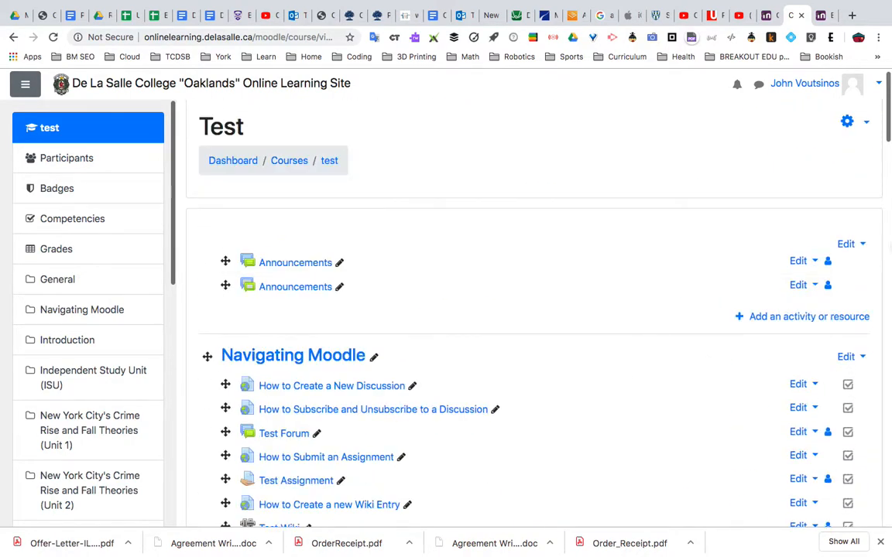
pyautogui.click(846, 123)
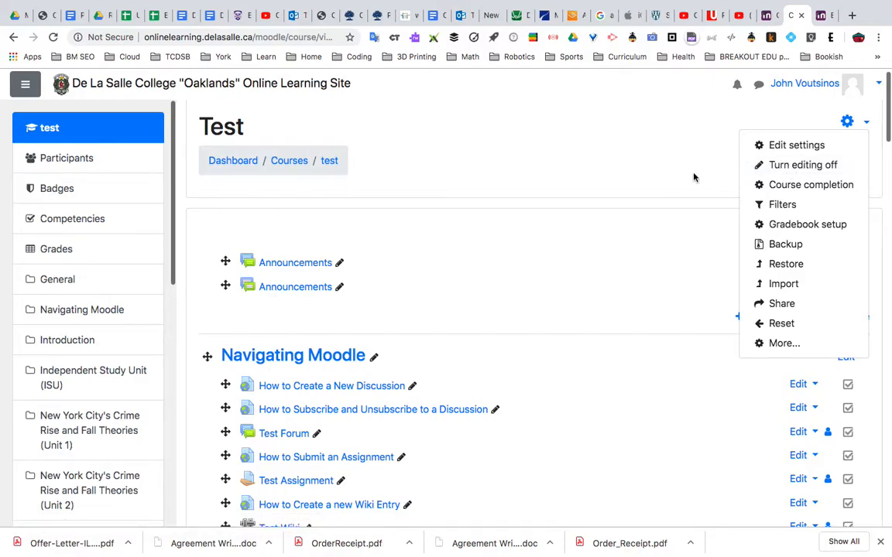
# - Delete the existing "Testing Quiz" from TESTING SECTION at the end of the Test course
pyautogui.scroll(-10, 693, 178)
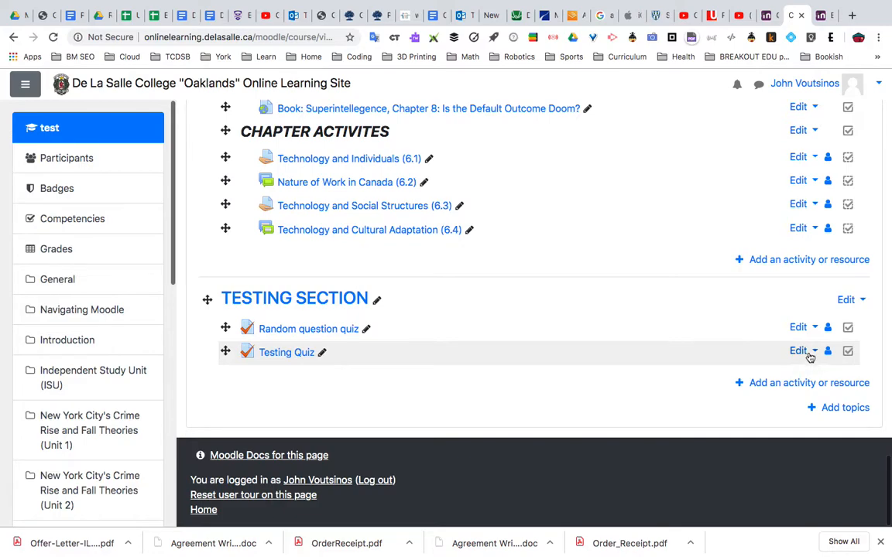
pyautogui.click(809, 352)
pyautogui.click(763, 410)
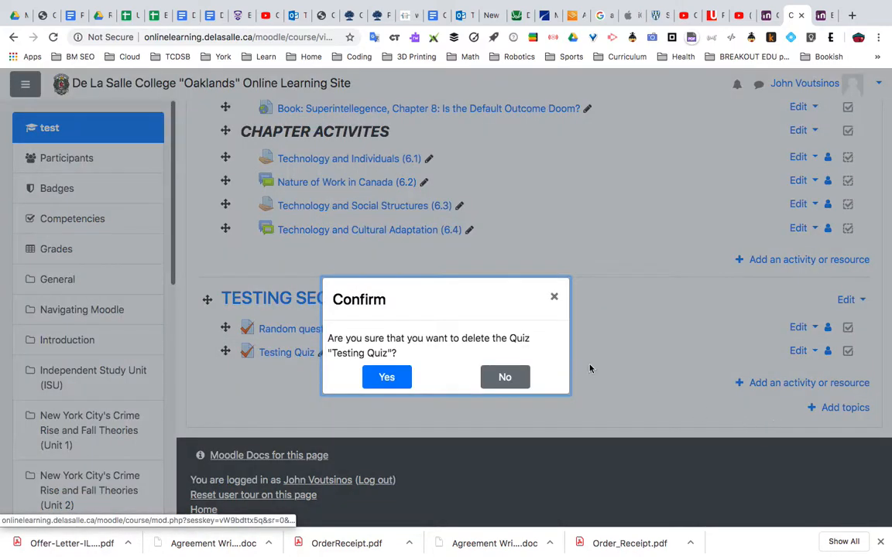
pyautogui.click(391, 380)
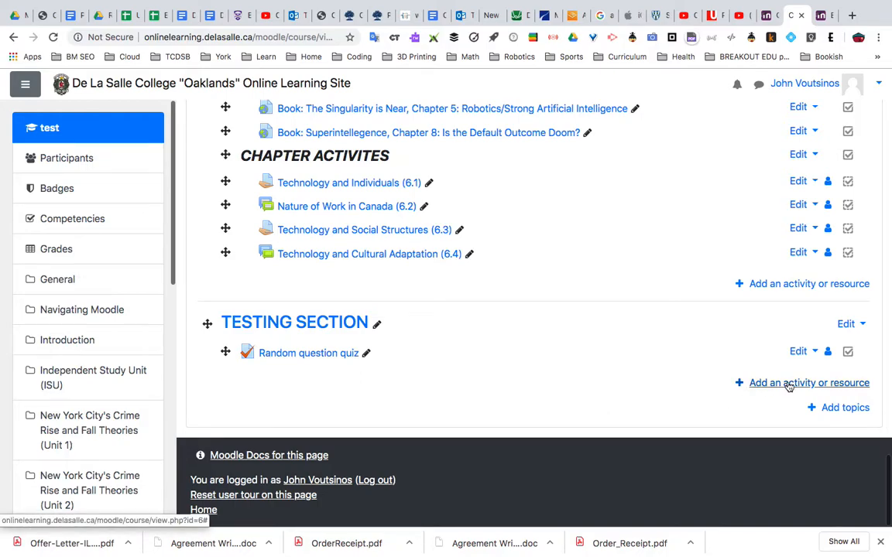
# - Add a new Quiz activity to TESTING SECTION
pyautogui.click(816, 384)
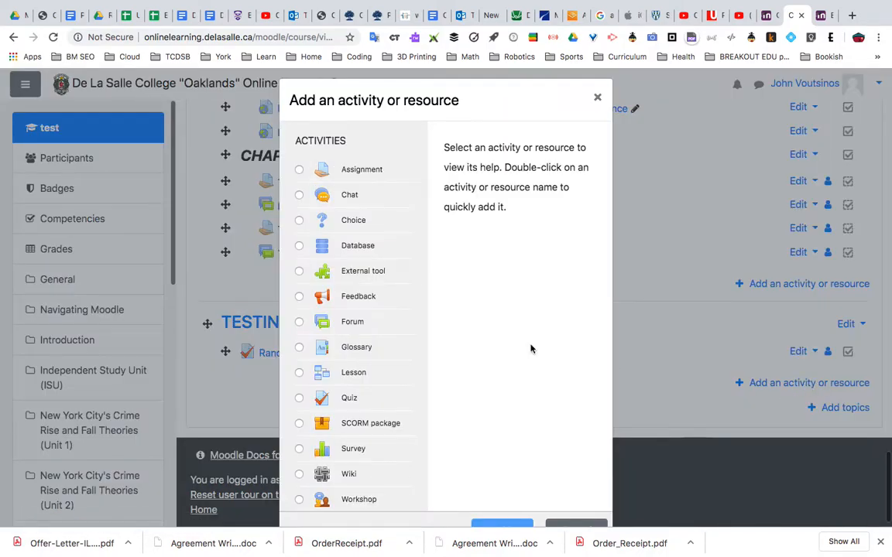
pyautogui.click(298, 398)
pyautogui.scroll(-2, 462, 355)
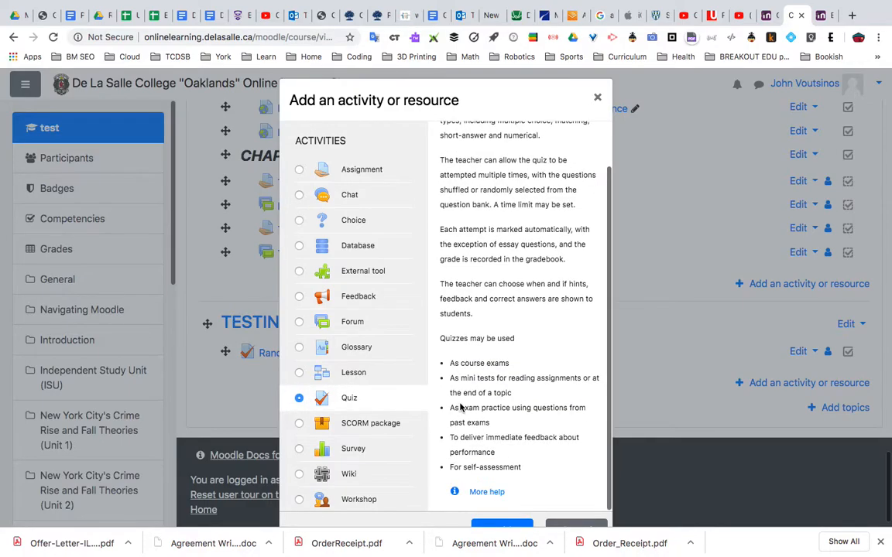
pyautogui.scroll(-1, 495, 465)
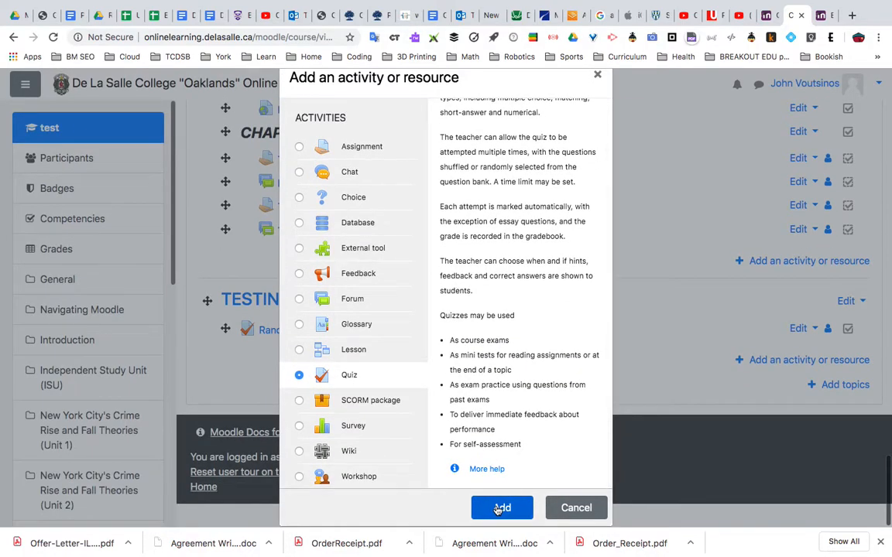
pyautogui.click(503, 508)
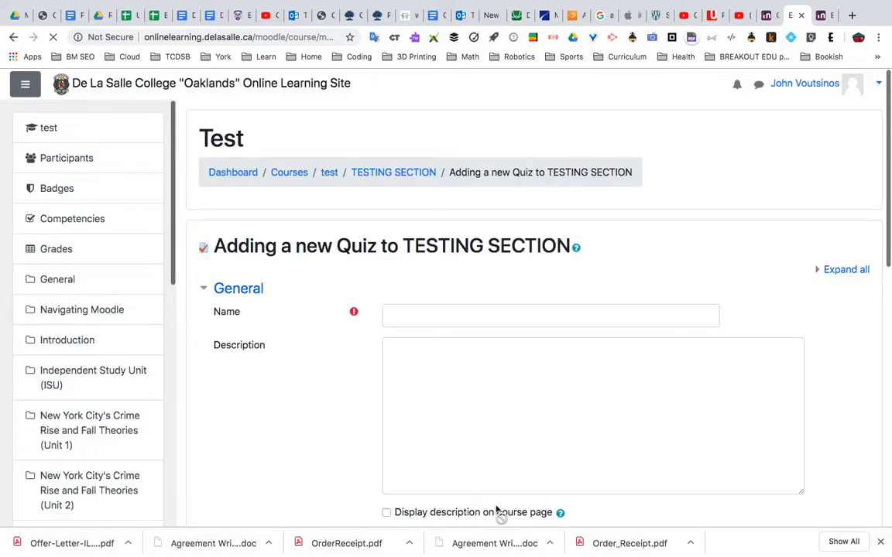
# - Name the new quiz "Testing Quiz" and save it with the other settings at their defaults
pyautogui.click(447, 317)
pyautogui.write('Te')
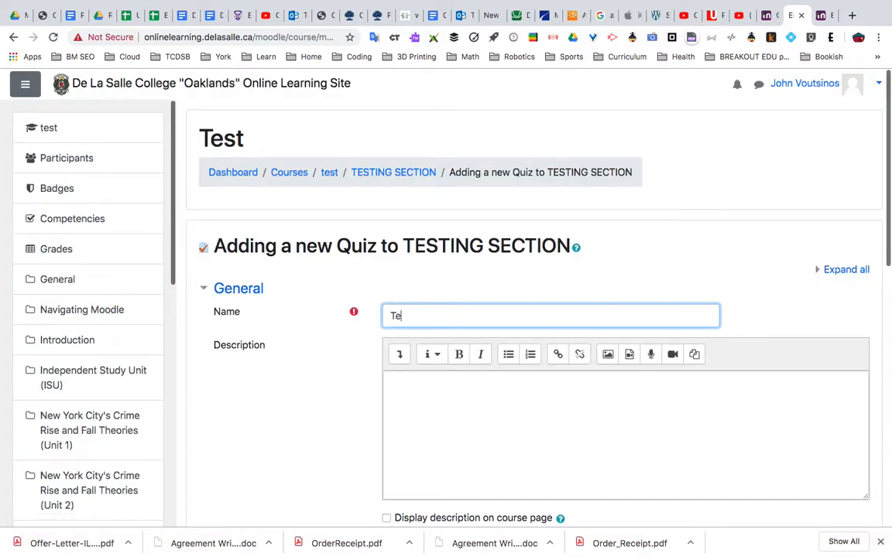
pyautogui.write('sting Quiz')
pyautogui.scroll(-5, 534, 310)
pyautogui.scroll(-2, 522, 323)
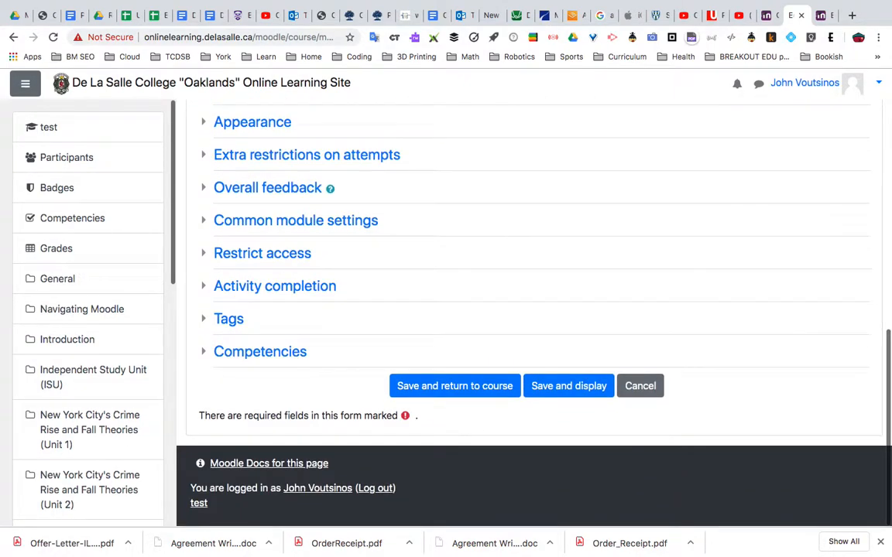
pyautogui.click(471, 388)
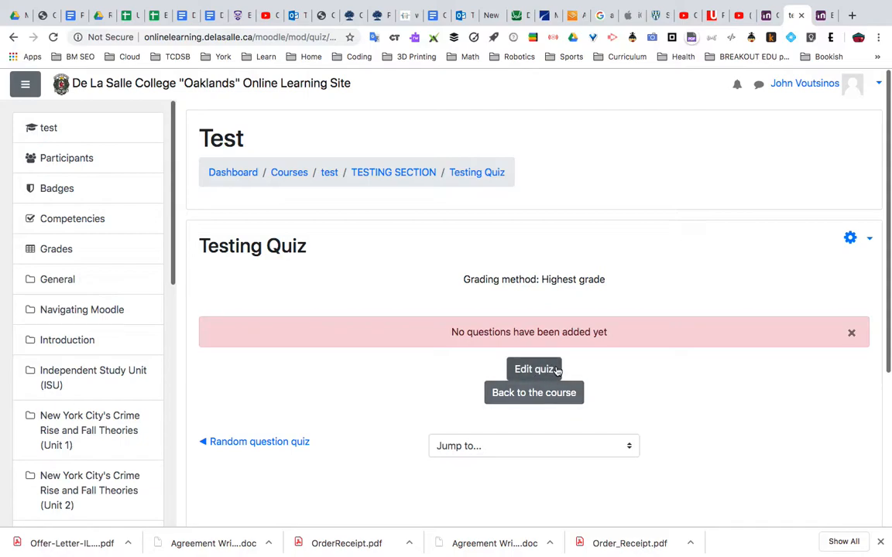
# - Open the question bank from Testing Quiz and list the questions in the "Default for test" category
pyautogui.click(859, 243)
pyautogui.scroll(-3, 824, 380)
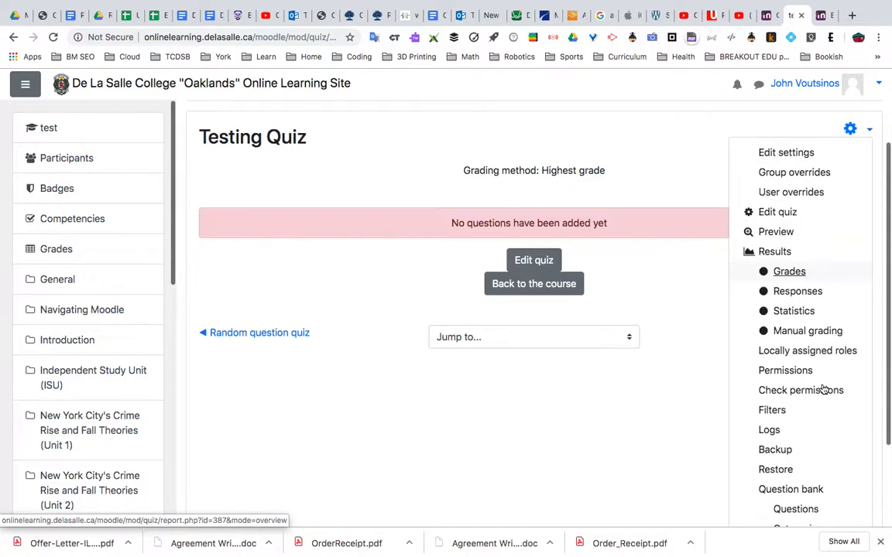
pyautogui.scroll(-1, 823, 390)
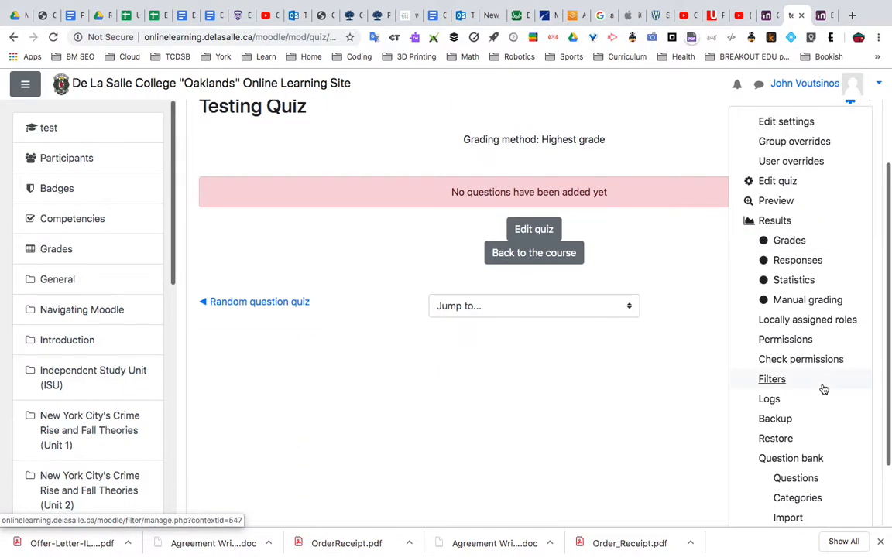
pyautogui.click(793, 479)
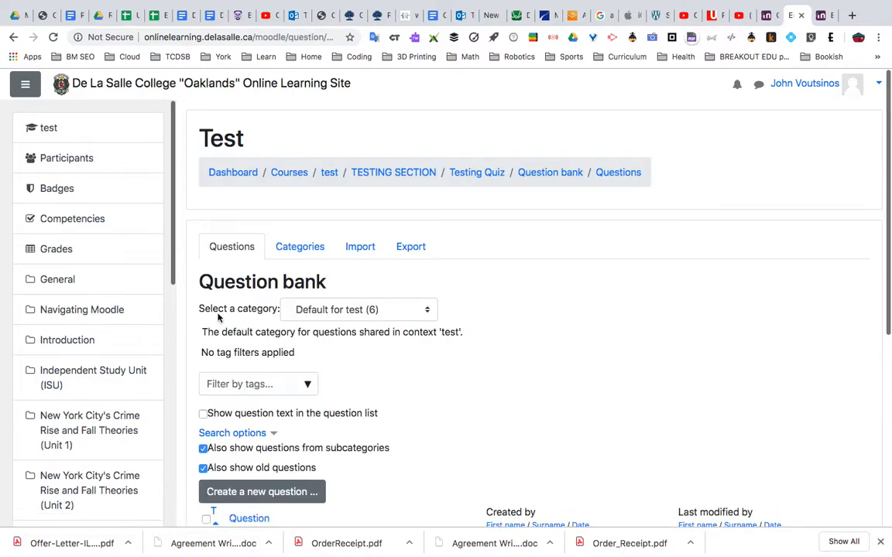
pyautogui.click(384, 313)
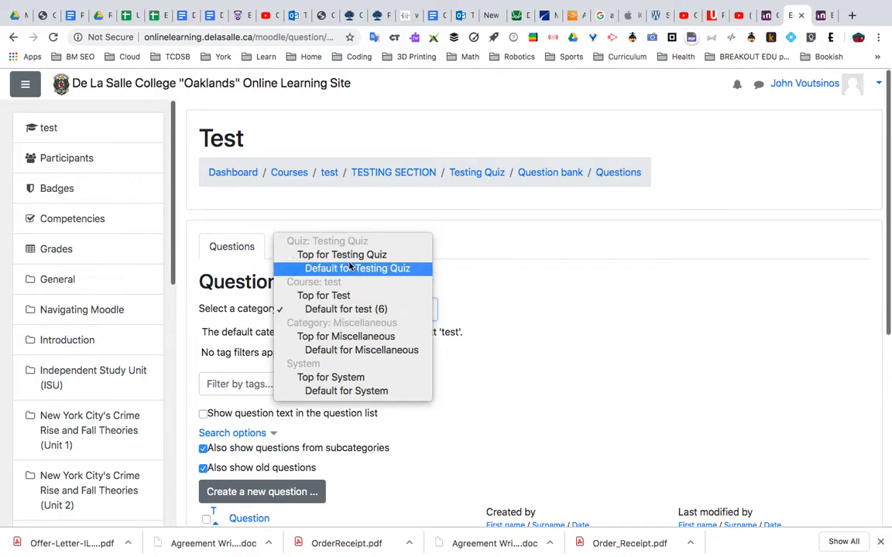
pyautogui.click(346, 309)
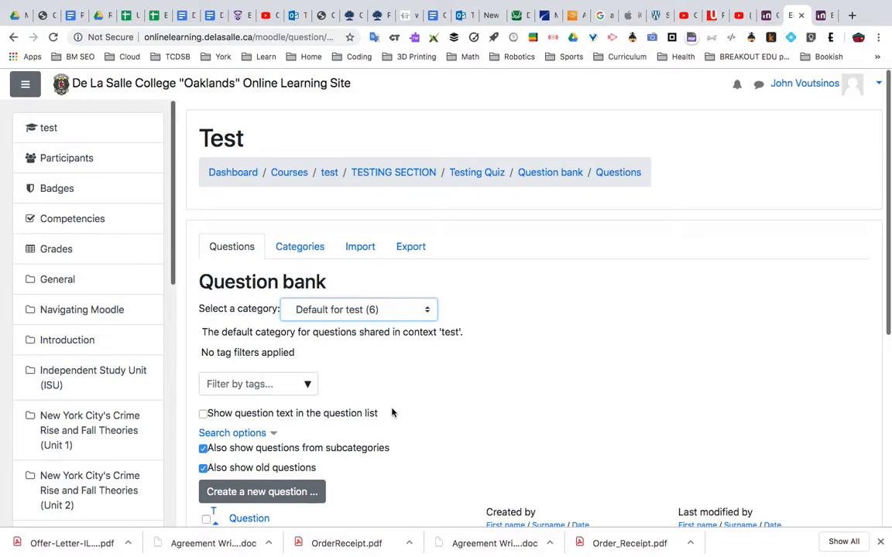
pyautogui.scroll(-5, 392, 412)
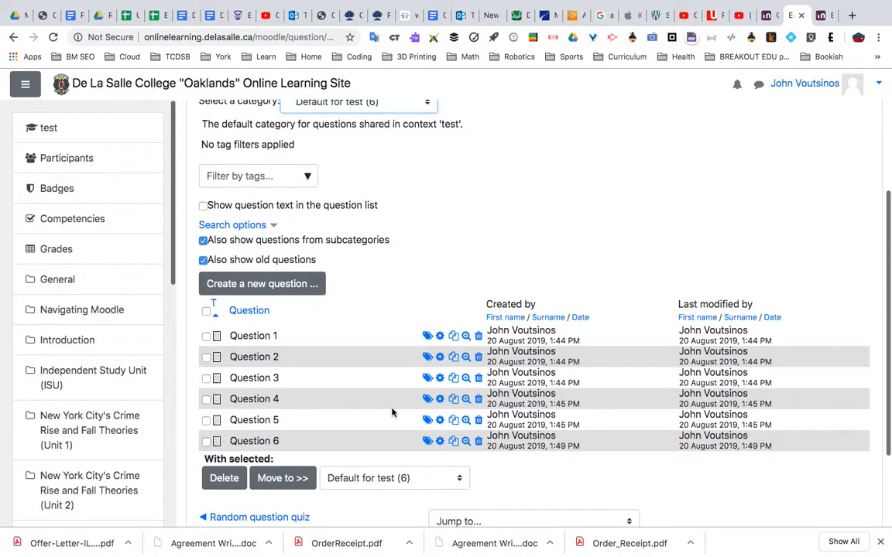
# - Start a new question of the Essay type in the "Default for test" category
pyautogui.click(276, 287)
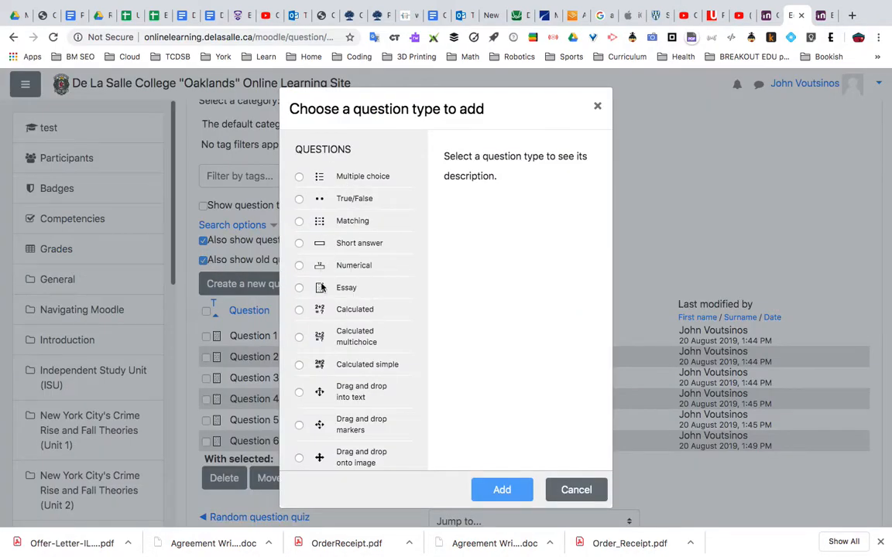
pyautogui.click(299, 288)
pyautogui.scroll(-1, 302, 289)
pyautogui.scroll(1, 303, 288)
pyautogui.scroll(-1, 303, 288)
pyautogui.scroll(1, 313, 289)
pyautogui.click(501, 490)
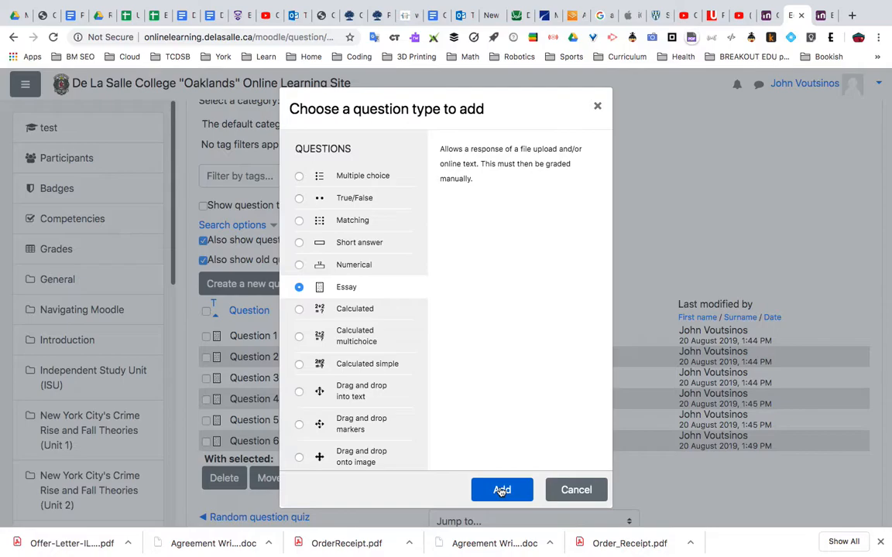
pyautogui.click(502, 490)
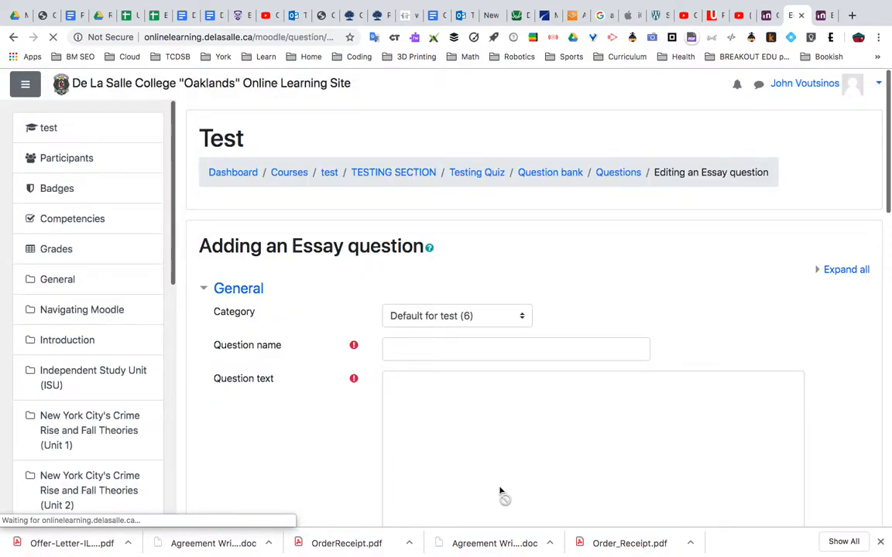
# - Name the essay question "Question 7", enter "This is question 7" as its text, and save the question
pyautogui.click(441, 351)
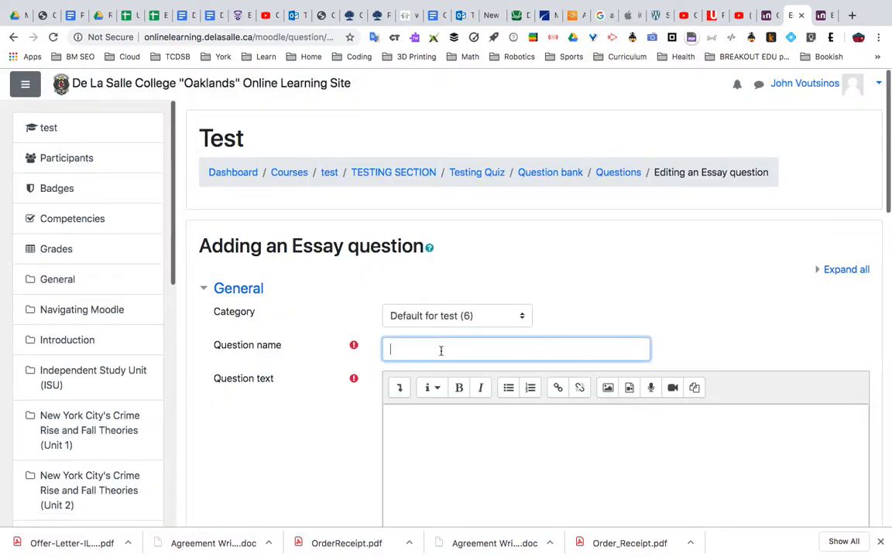
pyautogui.write('question 7')
pyautogui.click(441, 453)
pyautogui.write('This is question')
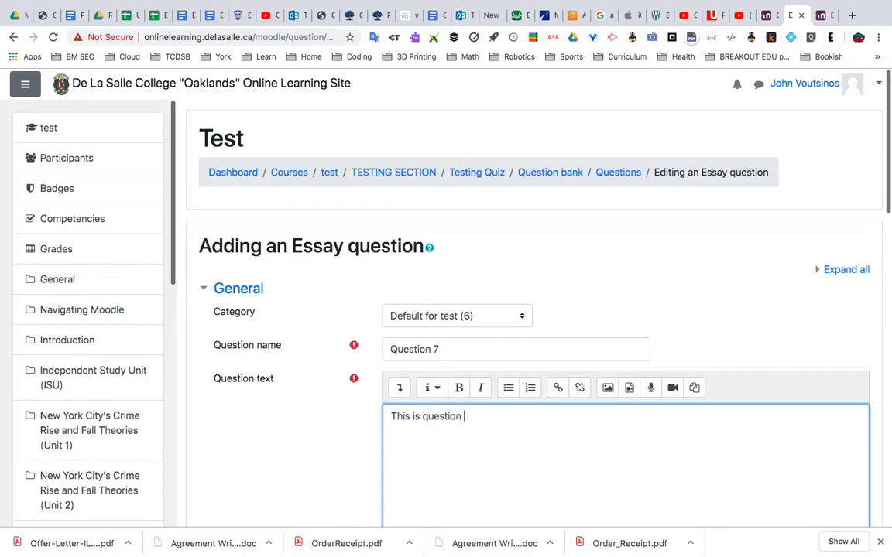
pyautogui.scroll(-5, 534, 309)
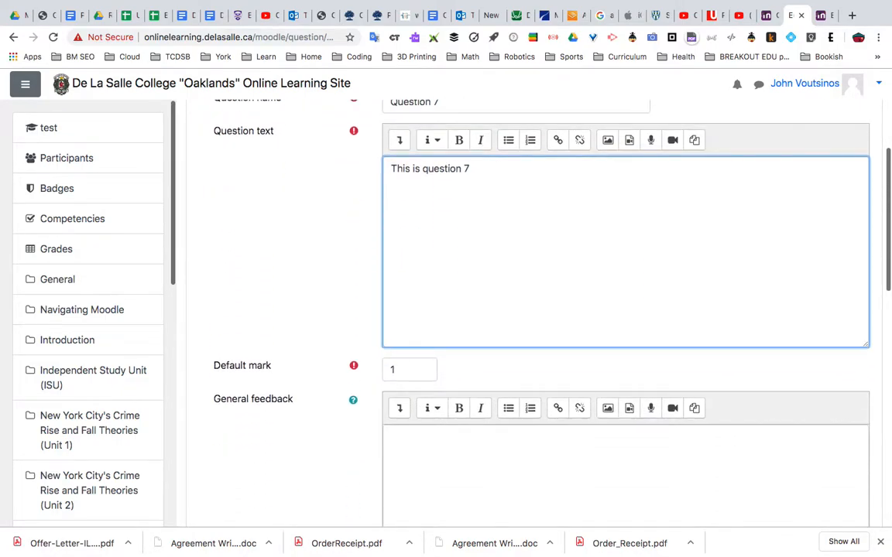
pyautogui.scroll(-4, 383, 186)
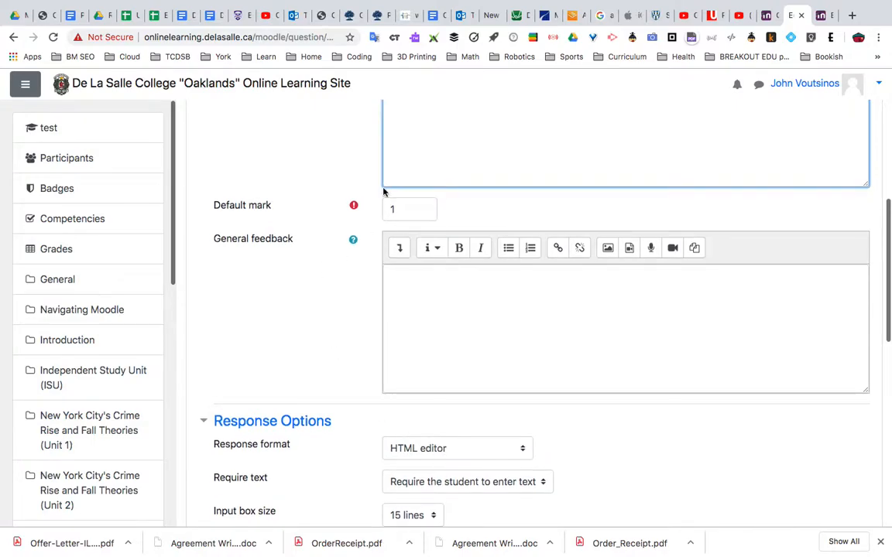
pyautogui.scroll(-12, 411, 220)
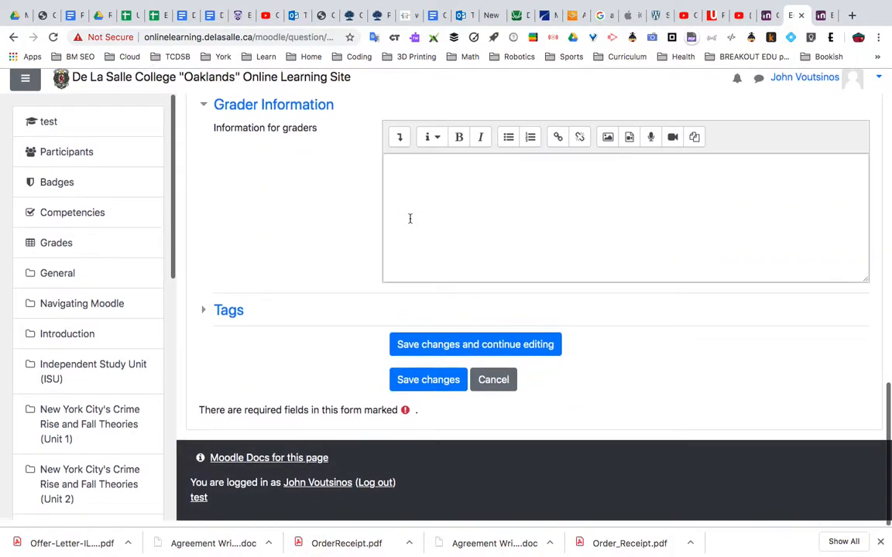
pyautogui.click(415, 392)
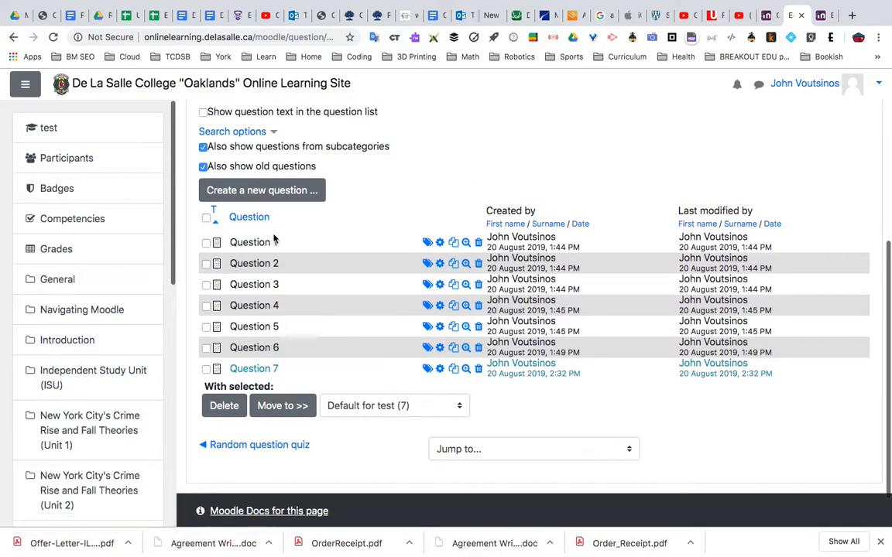
# - Return to Testing Quiz, open it for editing, and start adding a random question
pyautogui.scroll(1, 401, 202)
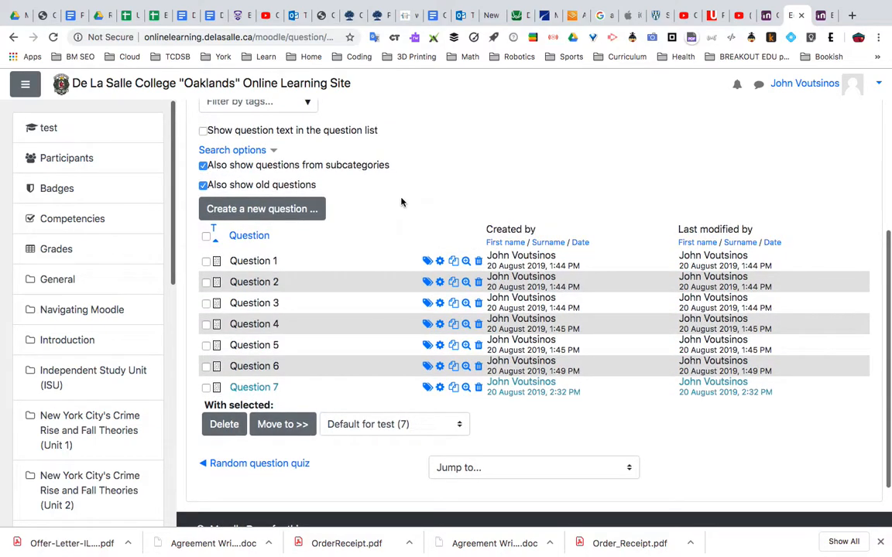
pyautogui.scroll(5, 401, 202)
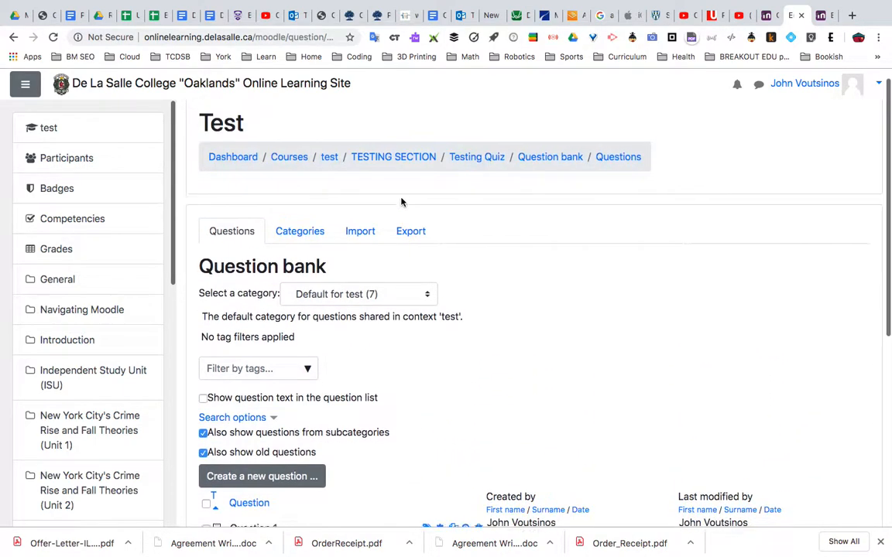
pyautogui.click(482, 164)
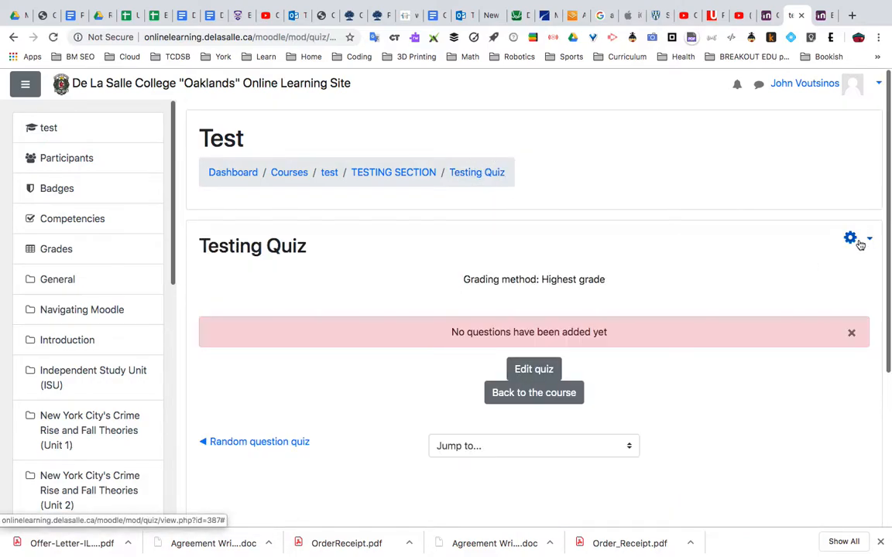
pyautogui.click(534, 370)
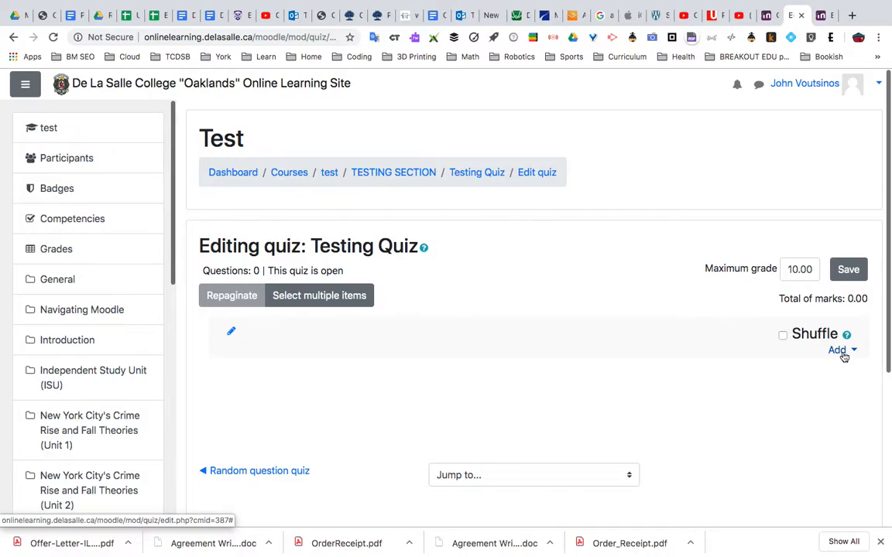
pyautogui.click(843, 352)
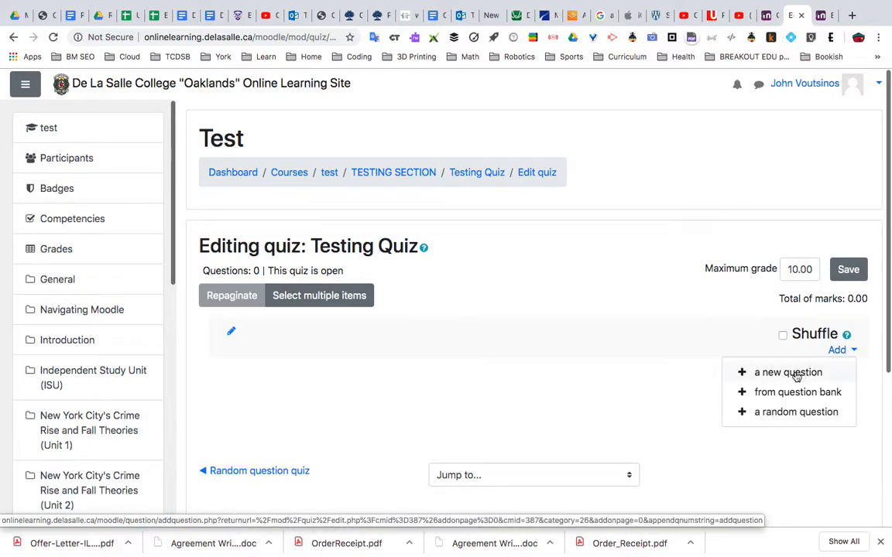
pyautogui.click(770, 416)
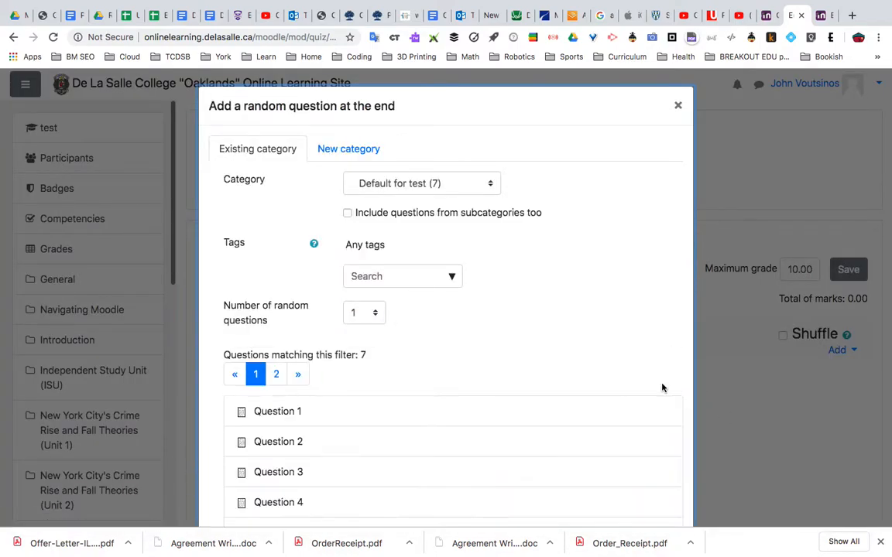
# - Choose the "Default for test" category for the random questions and check both pages of its matching questions
pyautogui.click(404, 183)
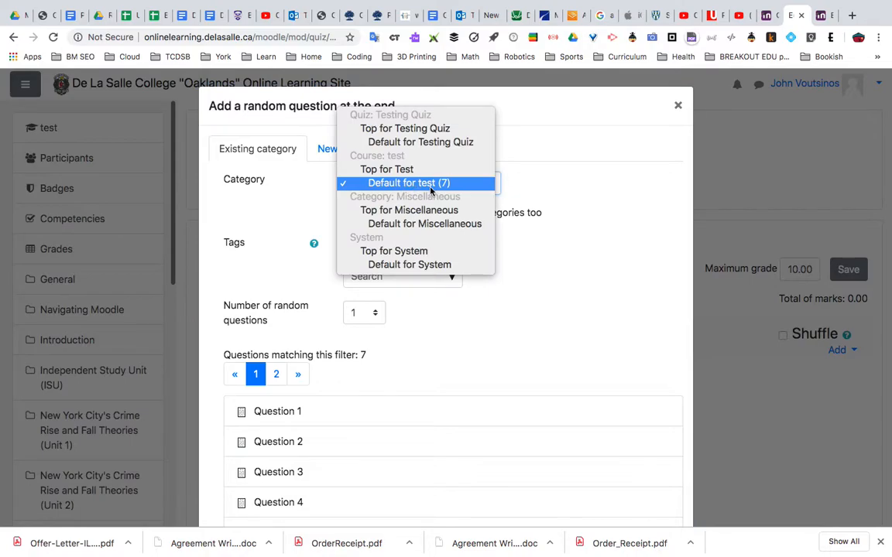
pyautogui.click(424, 188)
pyautogui.scroll(-3, 315, 342)
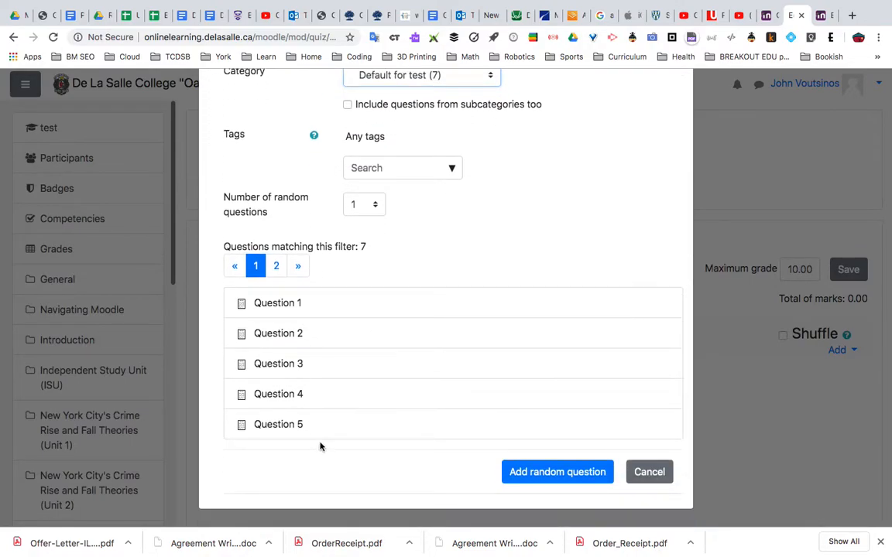
pyautogui.click(276, 266)
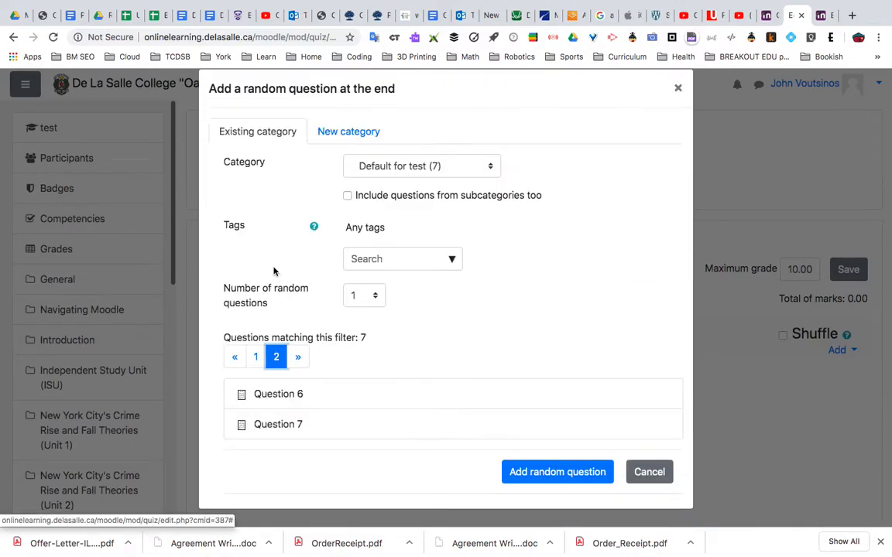
pyautogui.click(255, 357)
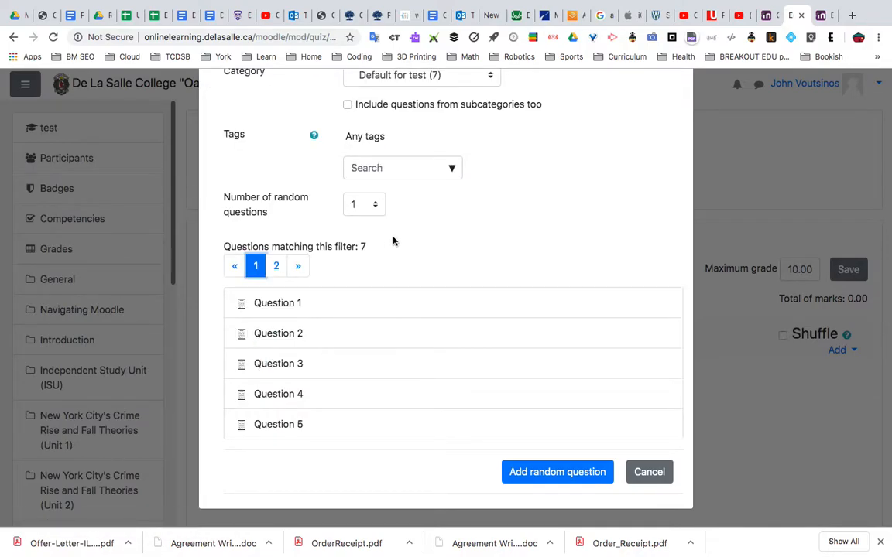
pyautogui.scroll(1, 393, 241)
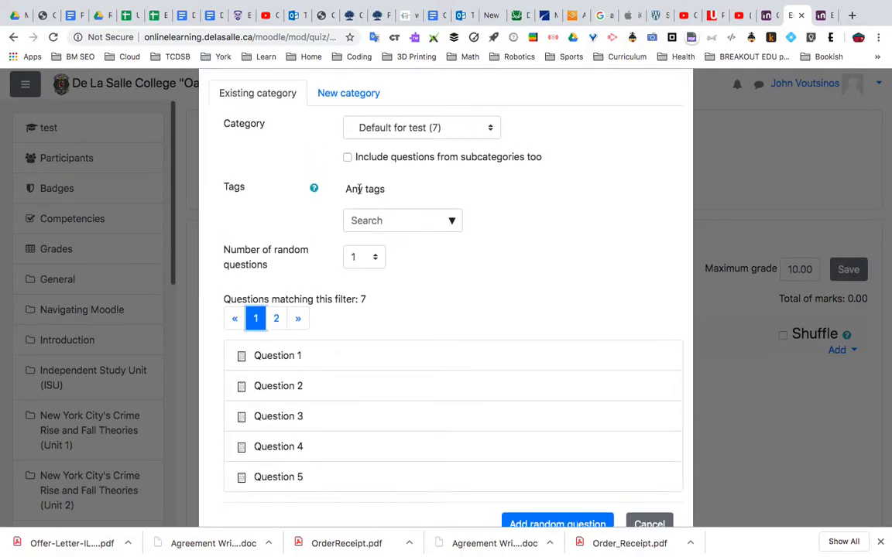
# - Set the number of random questions to 3 and add them to the quiz
pyautogui.click(378, 259)
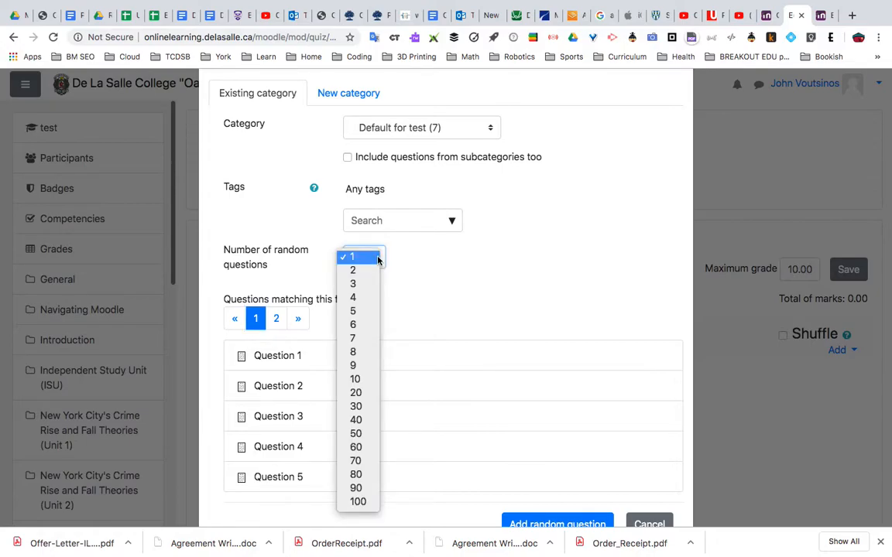
pyautogui.click(358, 284)
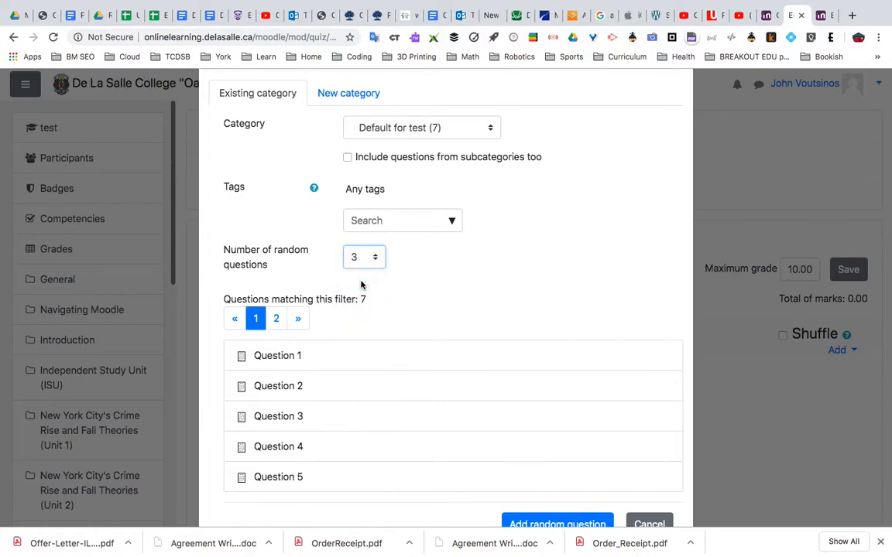
pyautogui.scroll(-2, 489, 279)
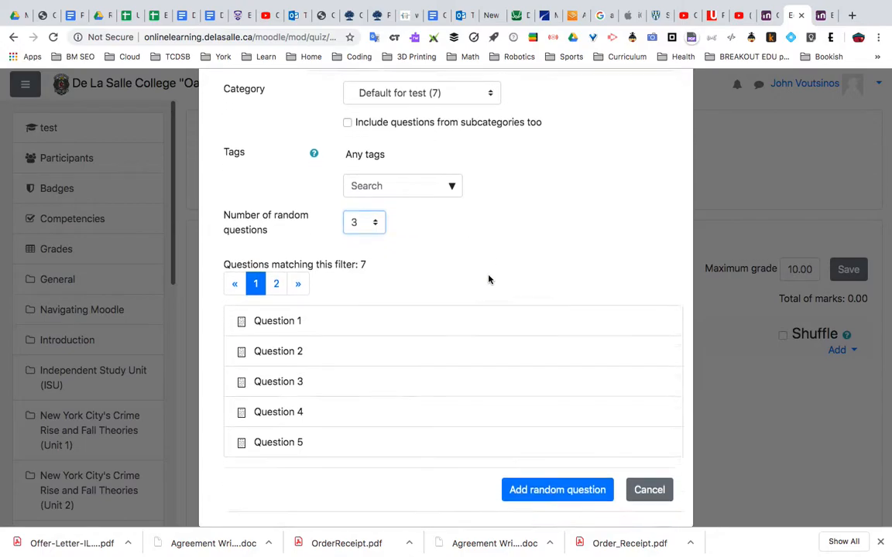
pyautogui.click(541, 479)
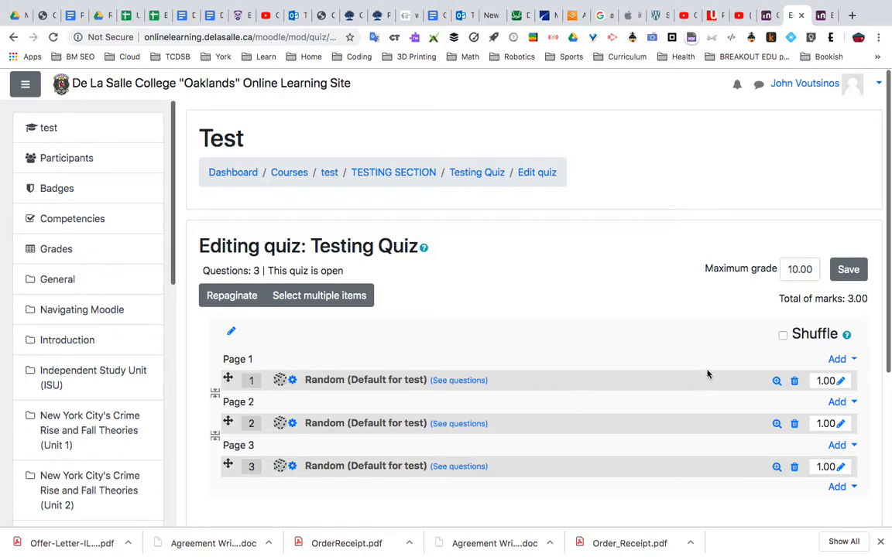
# - Turn on question shuffling for the quiz and save its maximum grade at 10.00
pyautogui.click(781, 337)
pyautogui.click(851, 276)
pyautogui.scroll(-3, 575, 288)
pyautogui.scroll(3, 575, 288)
# - Start an attempt at Testing Quiz and go through its three questions unanswered to the attempt summary
pyautogui.click(461, 173)
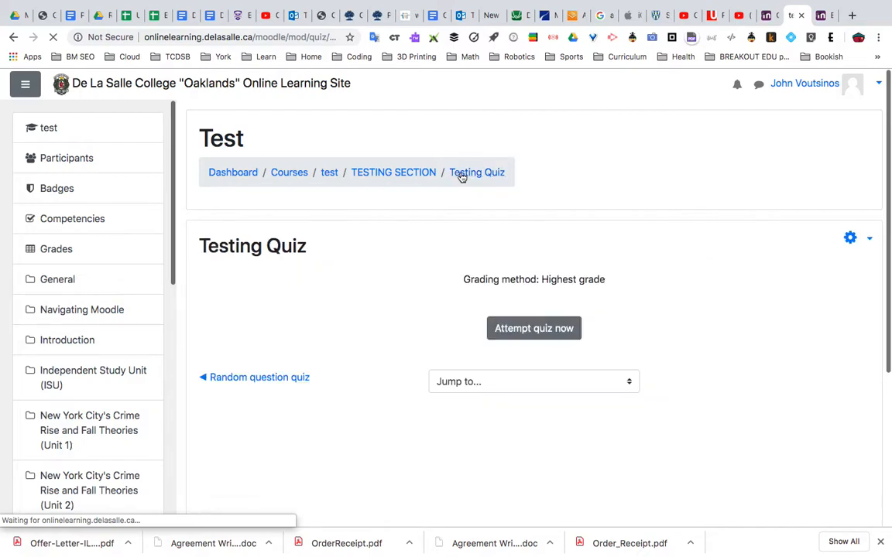
pyautogui.click(546, 328)
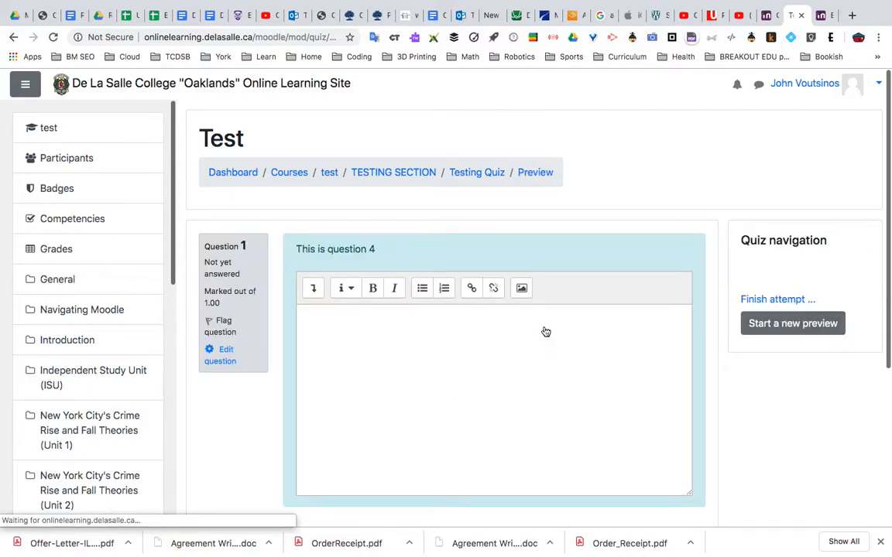
pyautogui.scroll(-3, 546, 331)
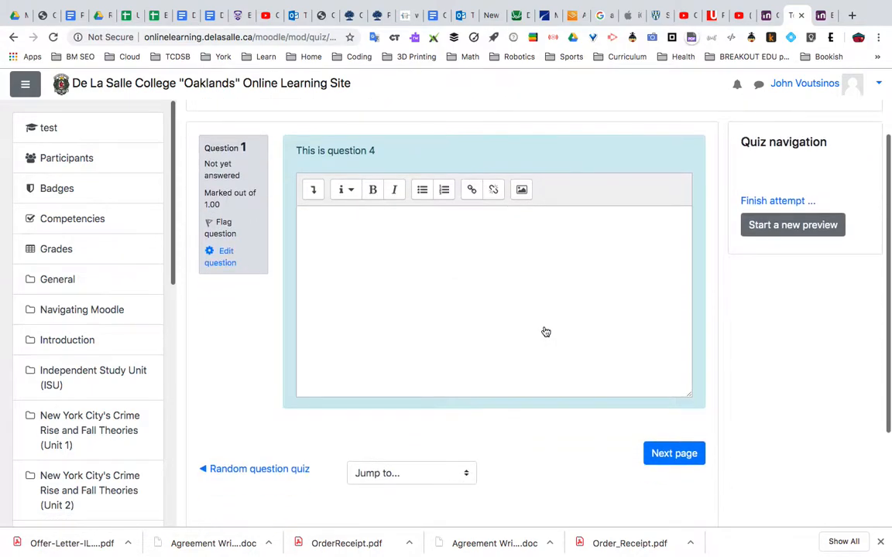
pyautogui.click(673, 457)
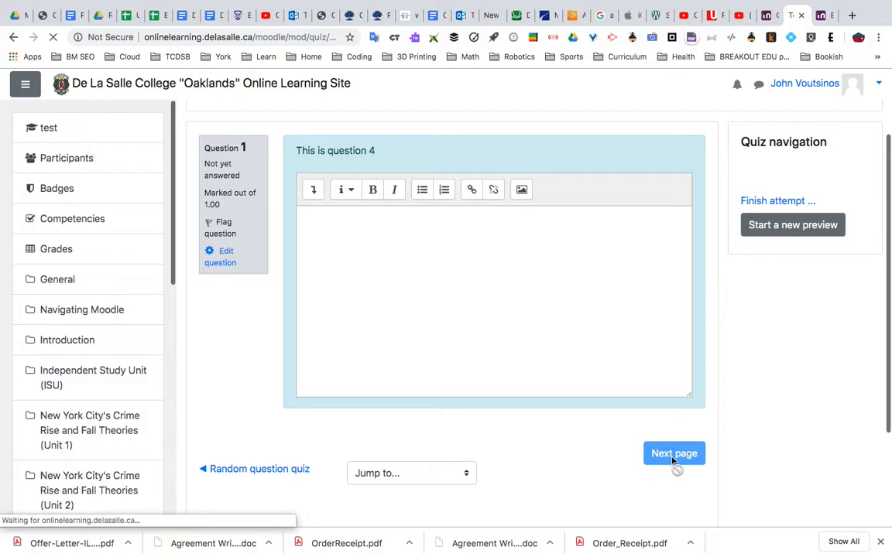
pyautogui.click(662, 431)
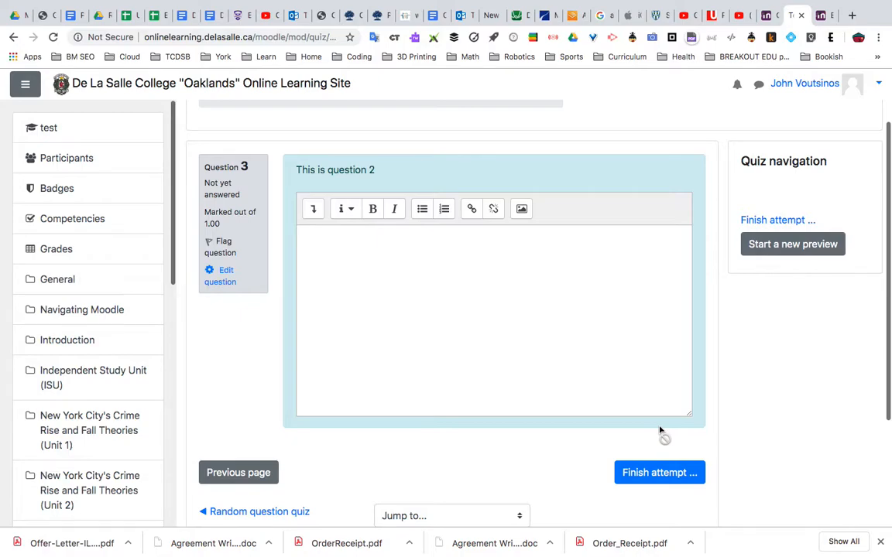
pyautogui.click(665, 474)
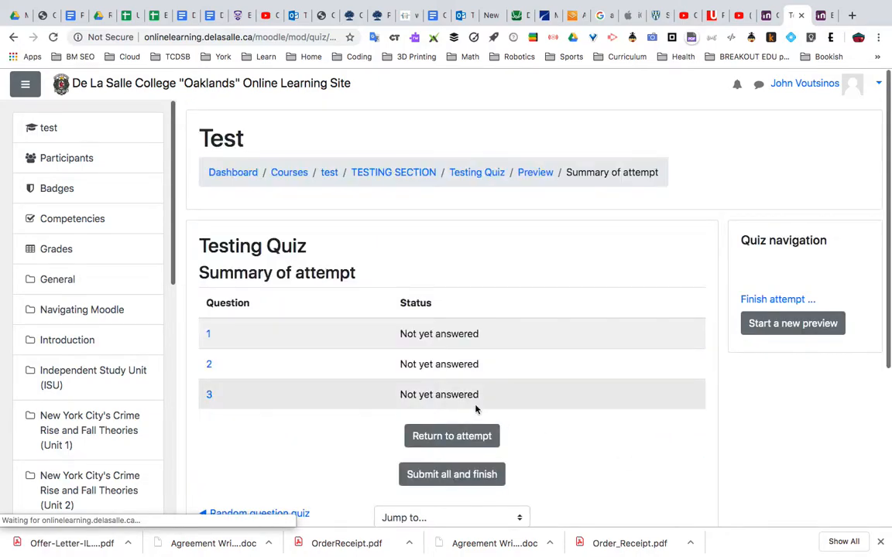
# - Submit the first attempt with all questions unanswered and look over its review page
pyautogui.click(452, 473)
pyautogui.click(423, 401)
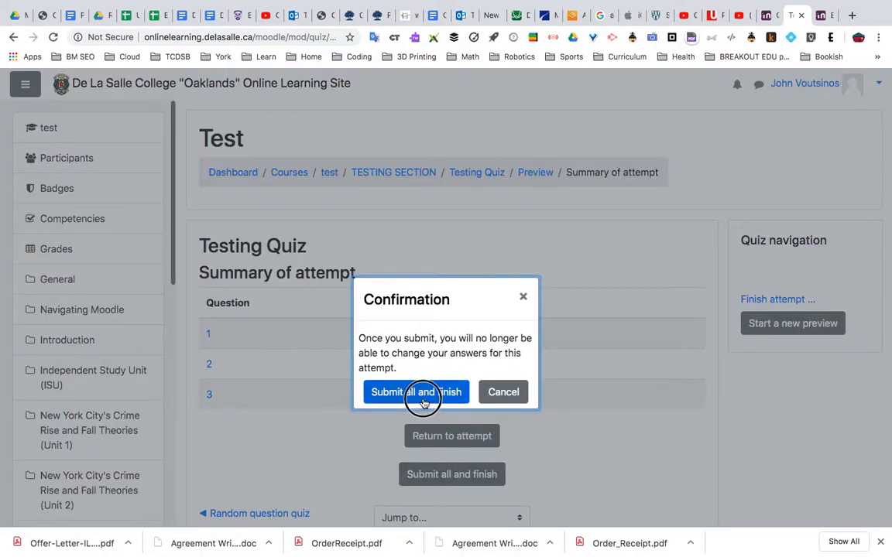
pyautogui.scroll(-3, 422, 398)
pyautogui.scroll(-5, 423, 399)
pyautogui.scroll(10, 423, 399)
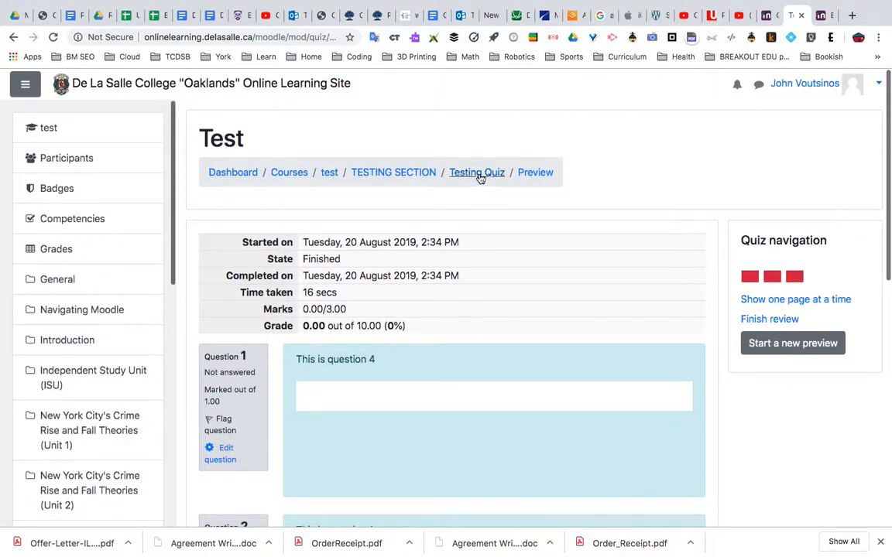
# - Re-attempt Testing Quiz and page through to its third question to compare the randomly drawn questions
pyautogui.click(477, 173)
pyautogui.scroll(-2, 513, 434)
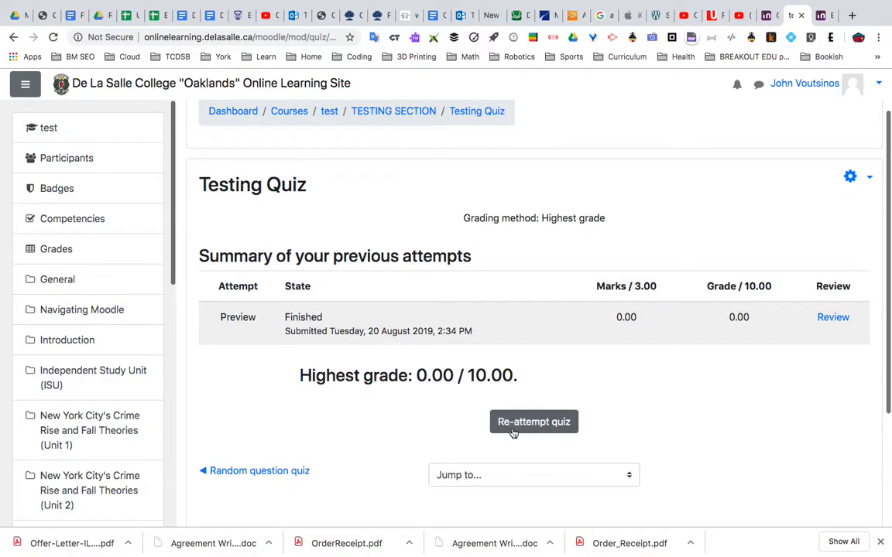
pyautogui.click(533, 427)
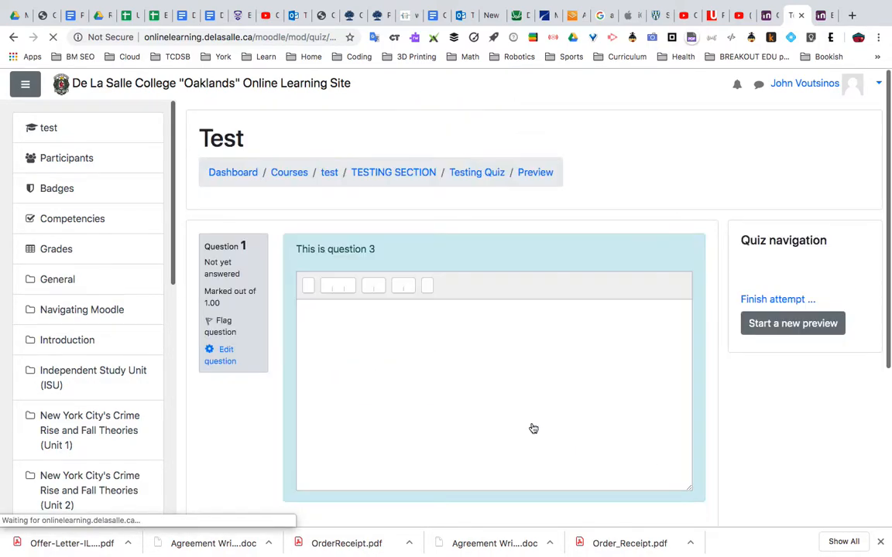
pyautogui.scroll(-3, 531, 426)
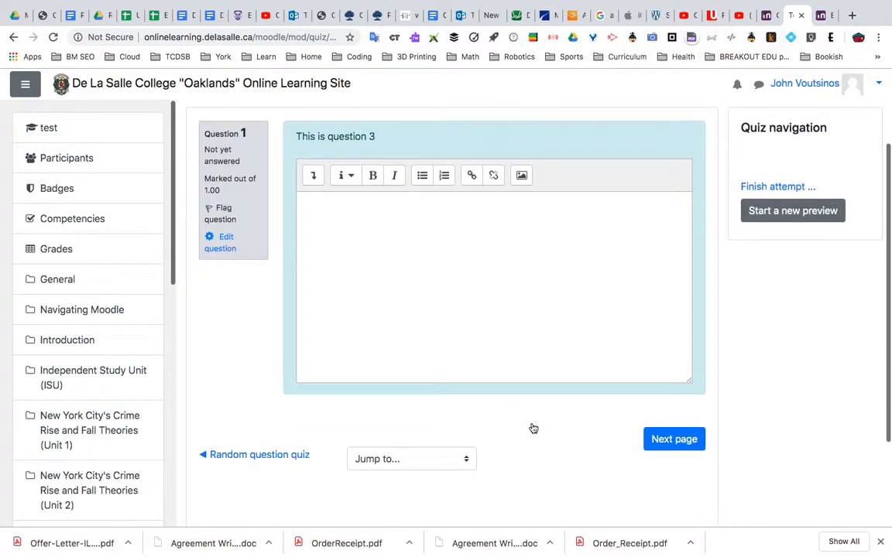
pyautogui.click(668, 439)
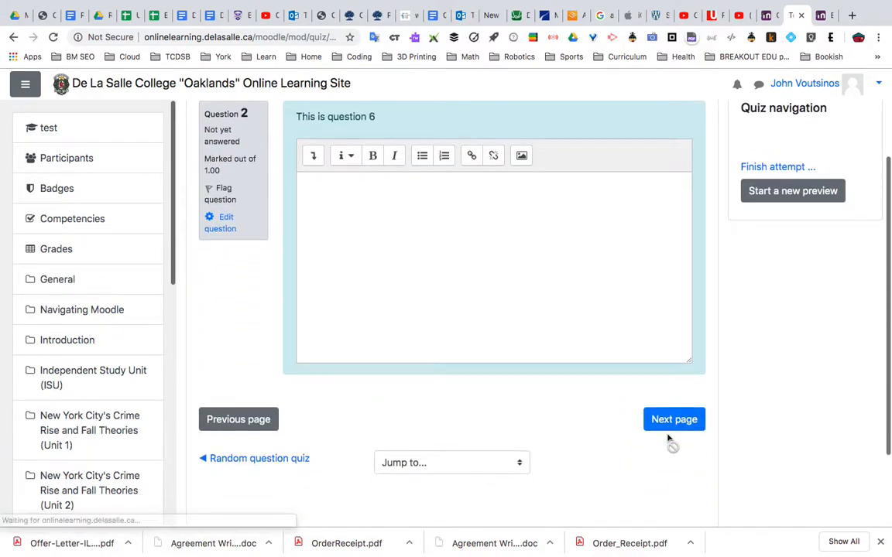
pyautogui.click(670, 423)
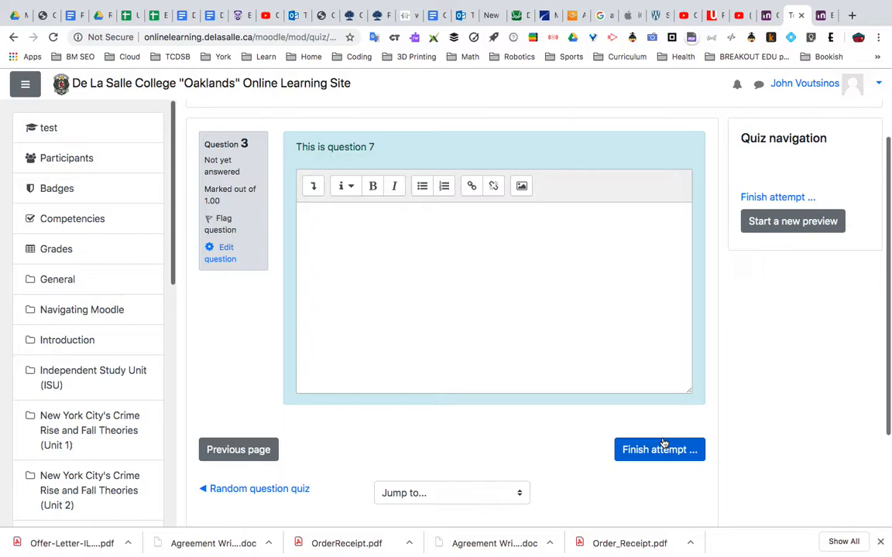
# - Finish and submit the second attempt with its questions unanswered, and return to the Testing Quiz page
pyautogui.click(662, 453)
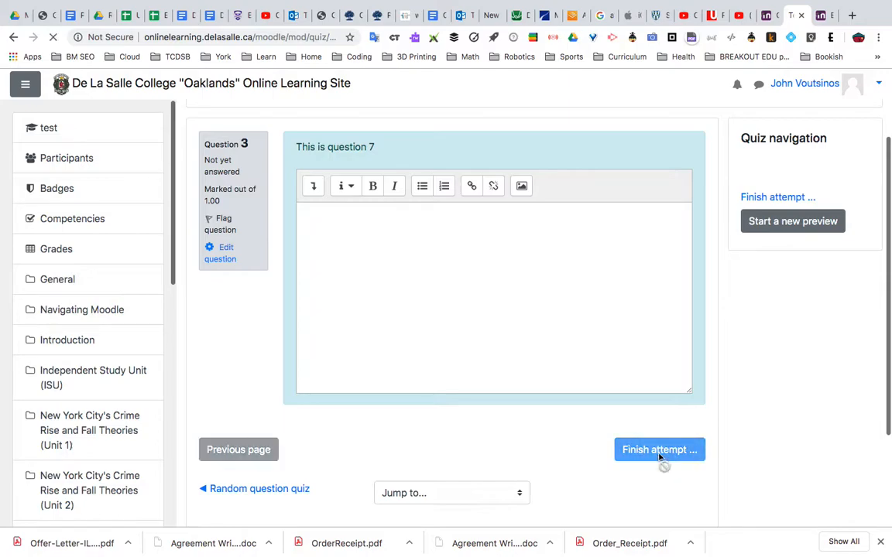
pyautogui.click(460, 475)
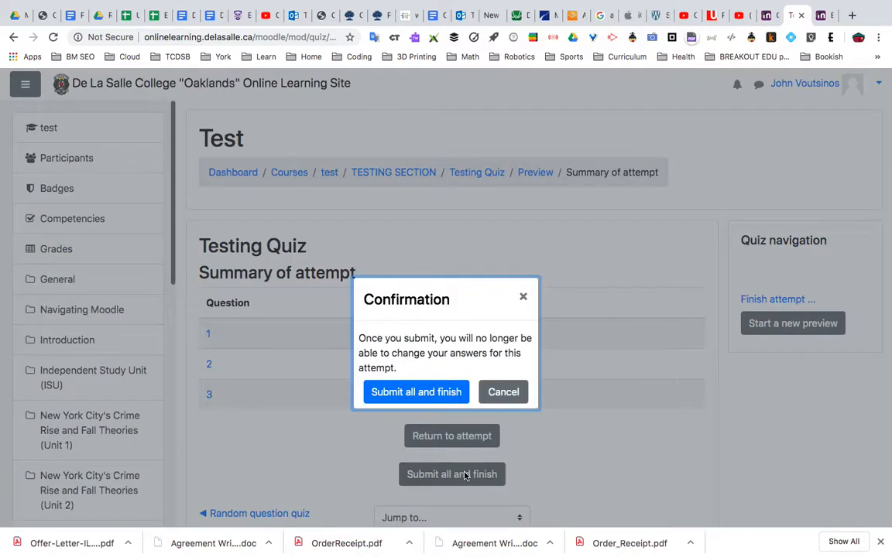
pyautogui.click(415, 393)
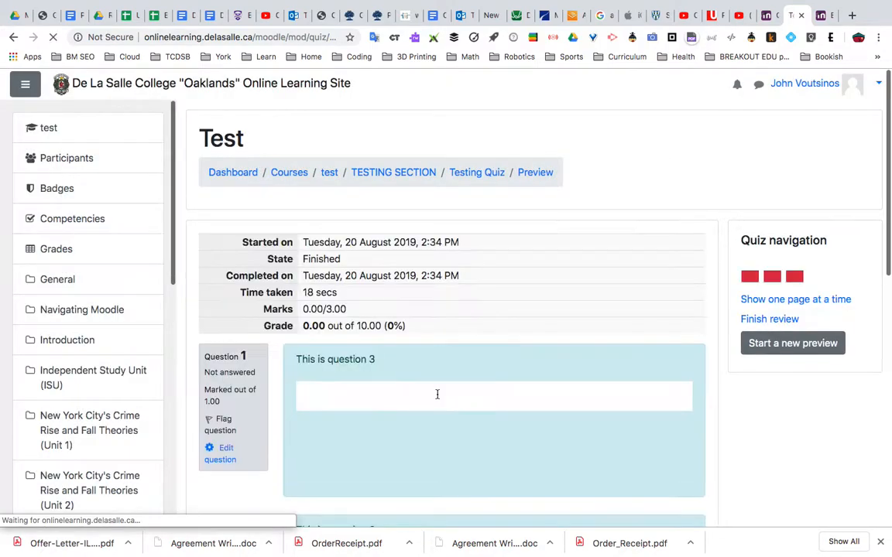
pyautogui.click(470, 175)
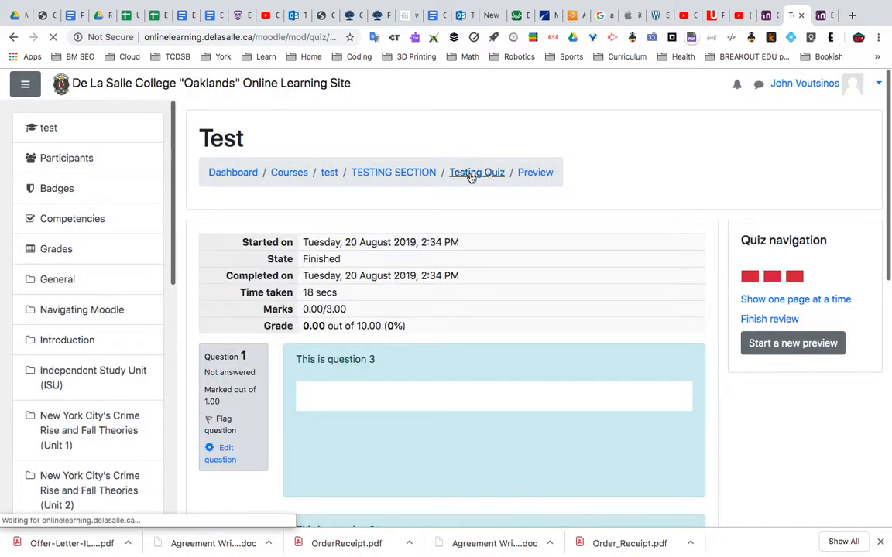